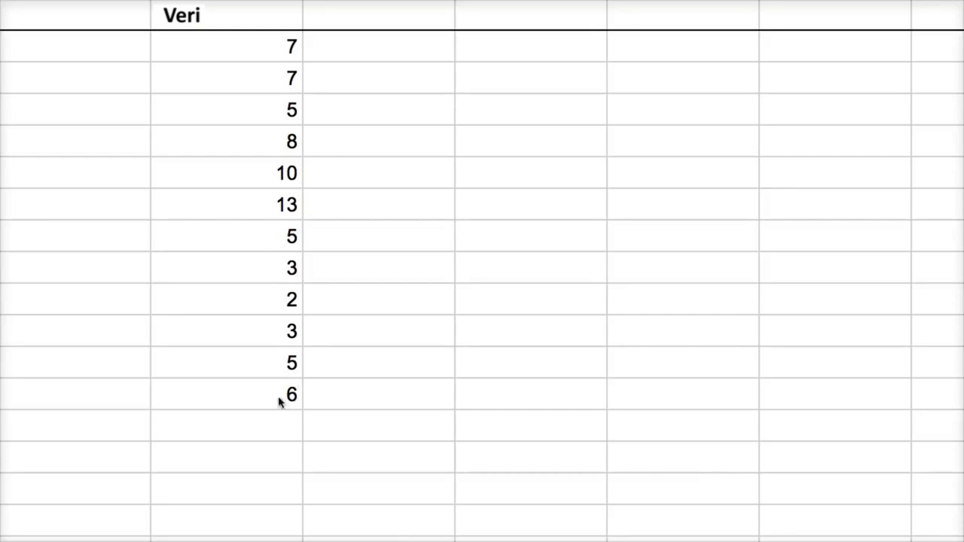
Label the four rows below the data Ortalama, Standart sapma, Medyan and Çeyrekler açıklığı in the first column.
{"action": "left_click", "coordinate": [98, 431]}
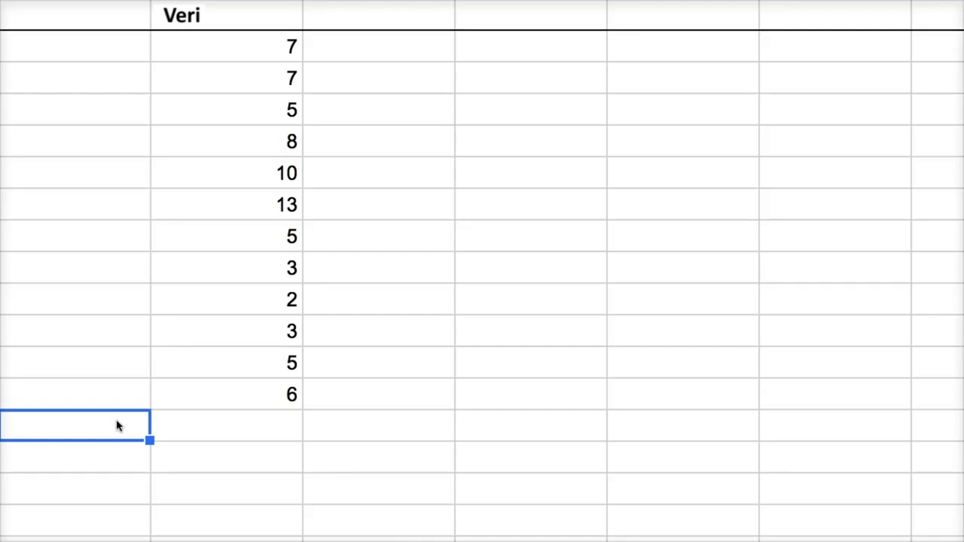
{"action": "type", "text": "Ortalama"}
{"action": "key", "text": "Return"}
{"action": "type", "text": "Standart sapma"}
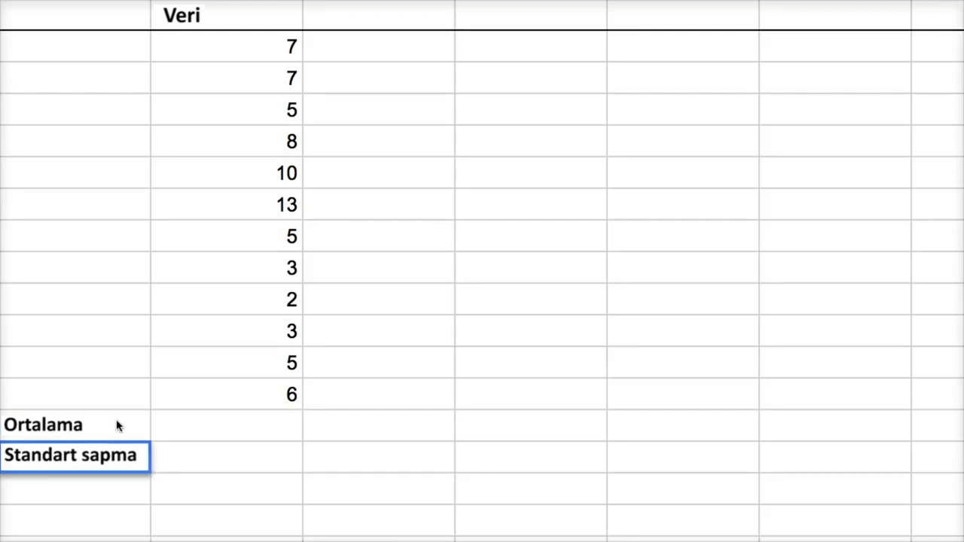
{"action": "key", "text": "Return"}
{"action": "type", "text": "Medyan"}
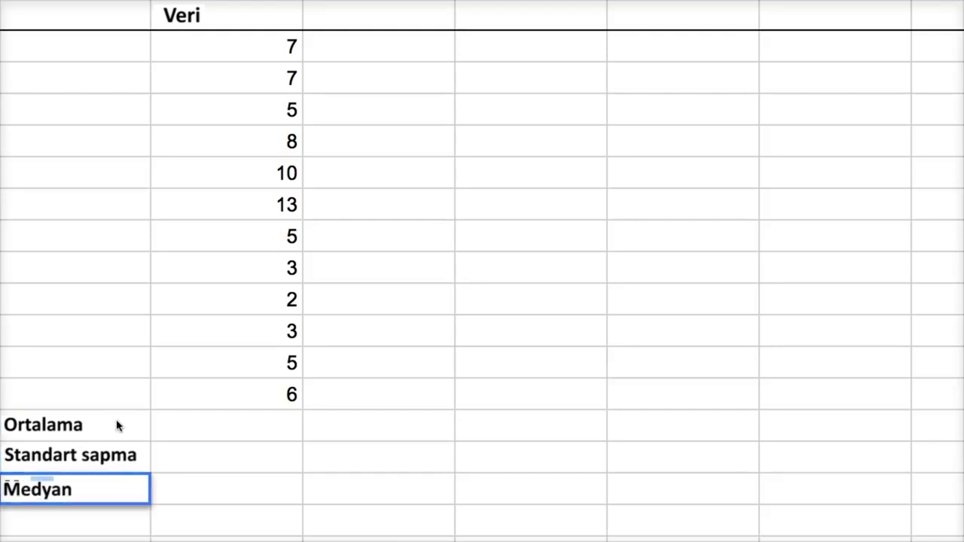
{"action": "key", "text": "Return"}
{"action": "type", "text": "Çeyrekler açıklığı"}
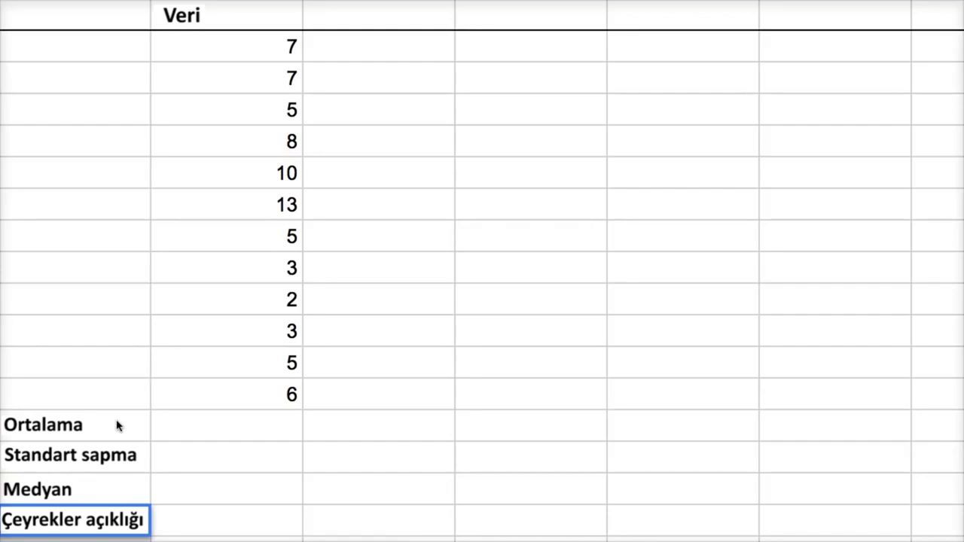
Calculate the Ortalama of the Veri column with the AVERAGE function over B2:B13.
{"action": "left_click", "coordinate": [186, 430]}
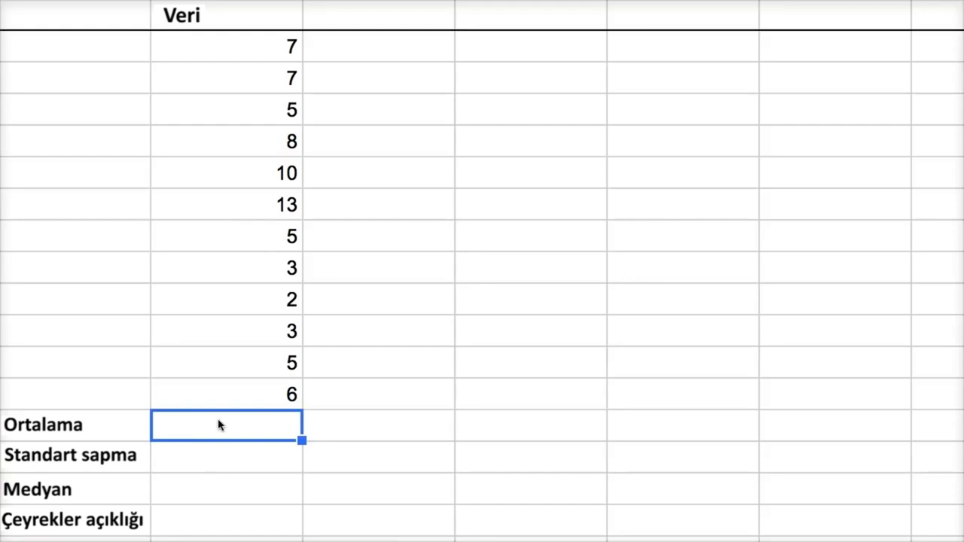
{"action": "type", "text": "="}
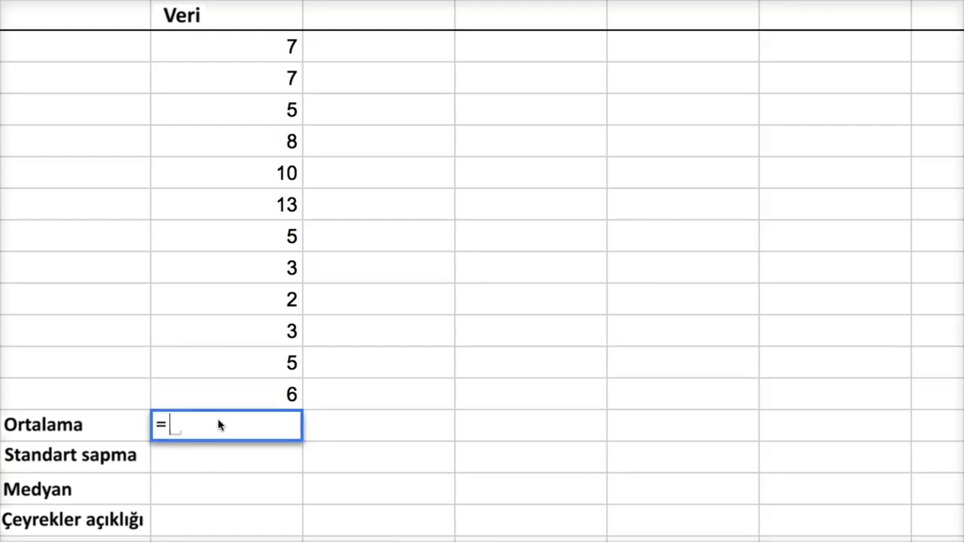
{"action": "type", "text": "average"}
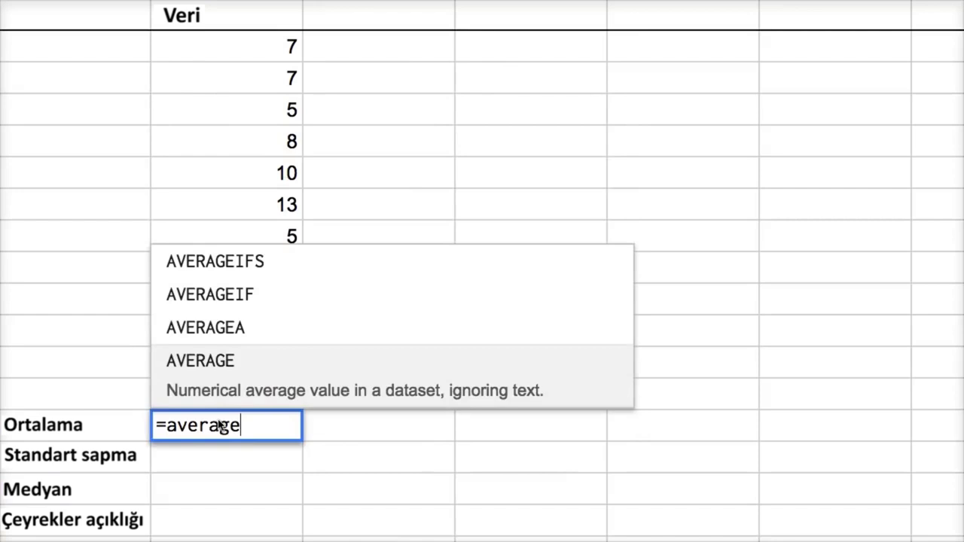
{"action": "type", "text": "("}
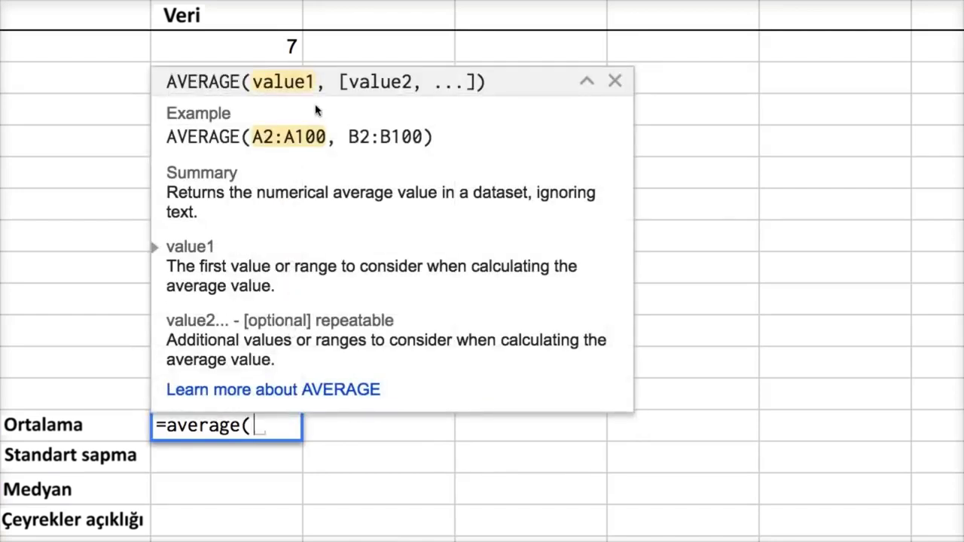
{"action": "left_click_drag", "start_coordinate": [282, 55], "coordinate": [245, 393]}
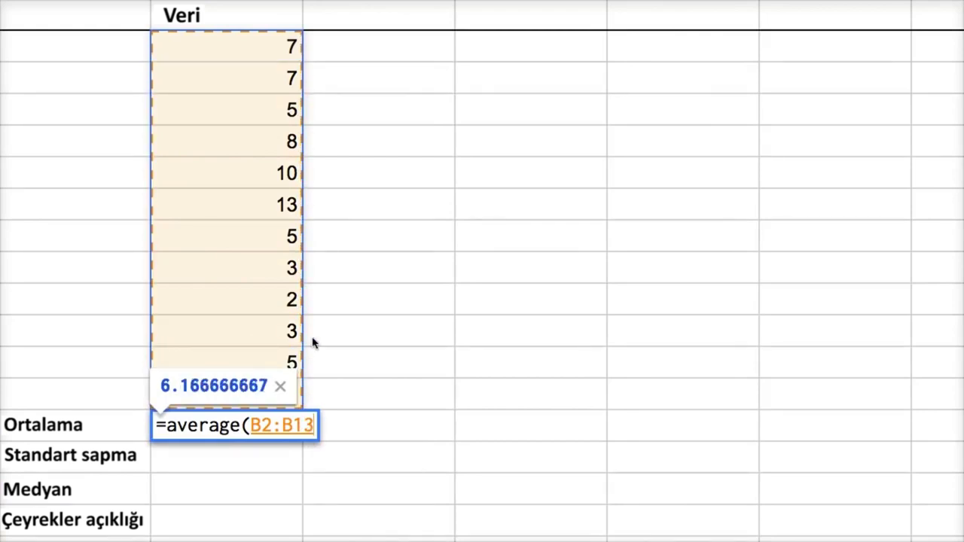
{"action": "type", "text": ")"}
{"action": "key", "text": "Return"}
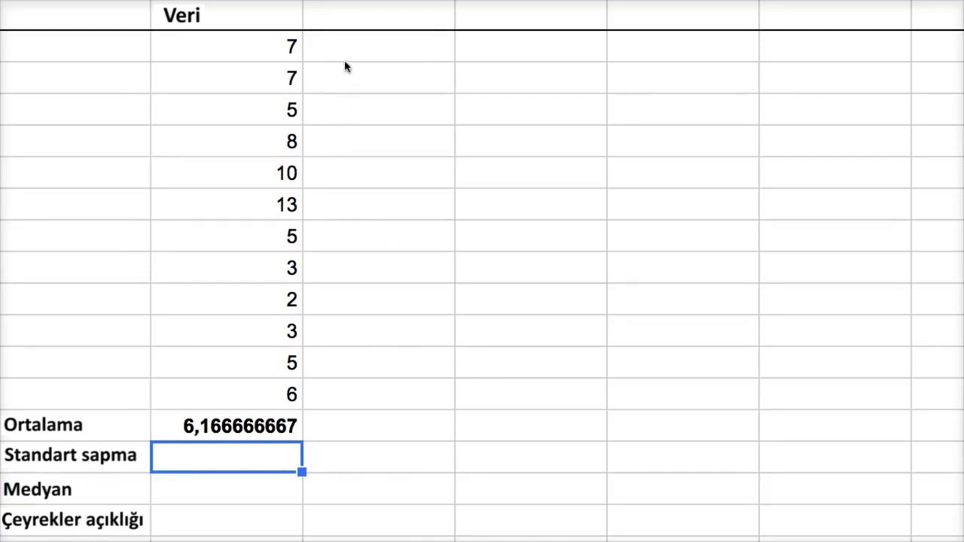
Title the column next to Veri "Veri +5".
{"action": "left_click", "coordinate": [346, 24]}
{"action": "left_click", "coordinate": [337, 27]}
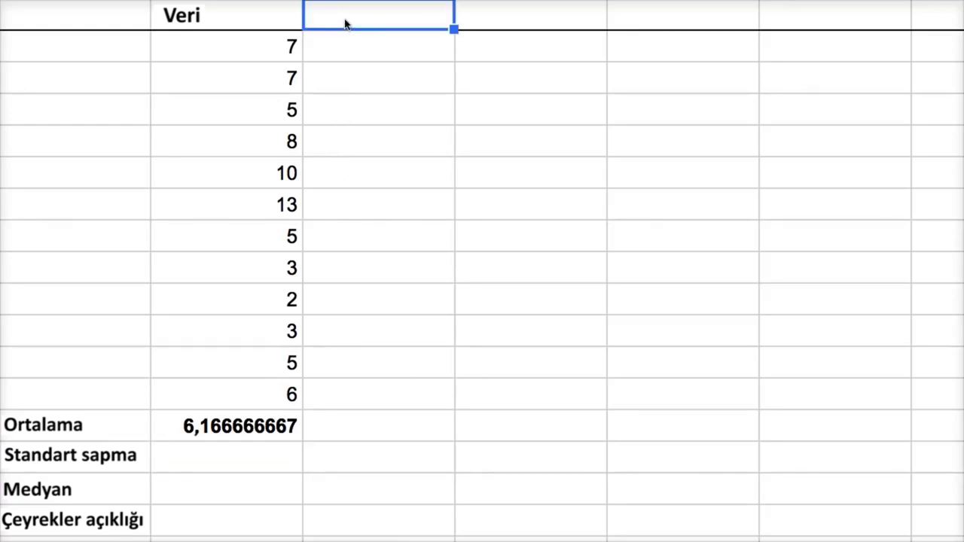
{"action": "type", "text": "Veri +5"}
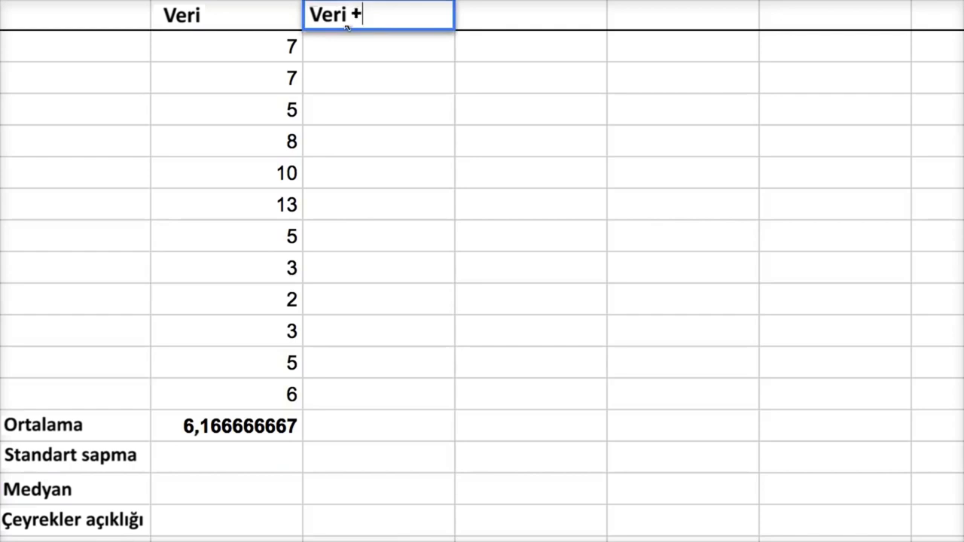
{"action": "key", "text": "Return"}
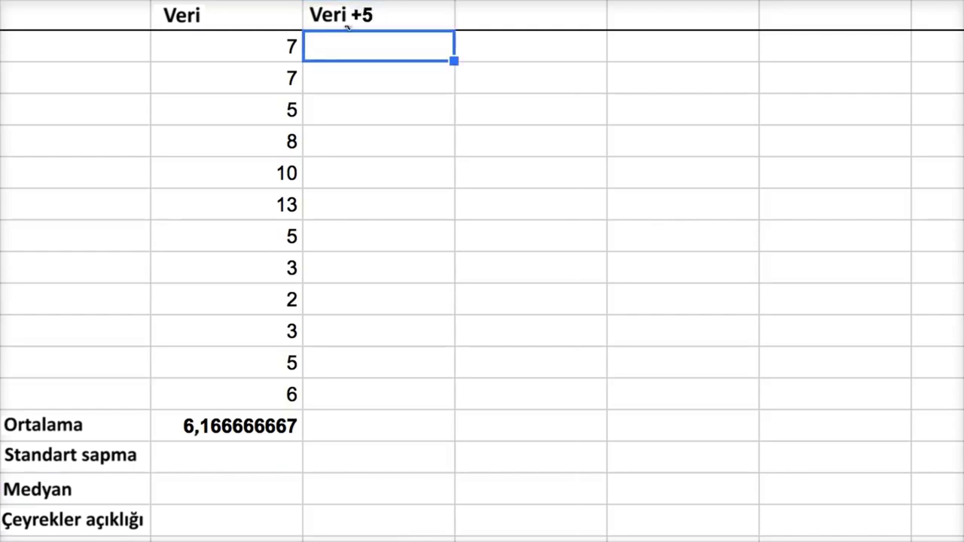
Enter =B2+5 in the first data row of the Veri +5 column and fill it down to row 13.
{"action": "type", "text": "="}
{"action": "key", "text": "Left"}
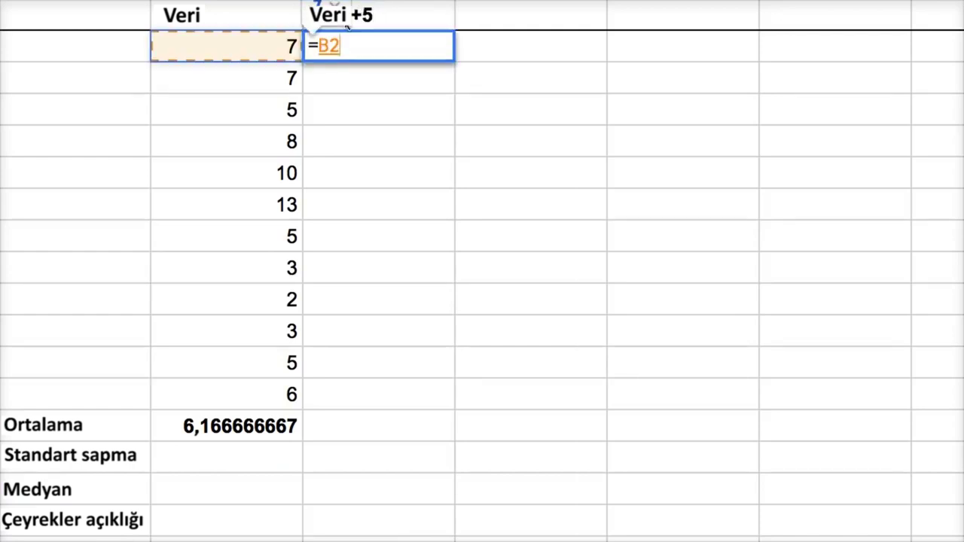
{"action": "type", "text": "+5"}
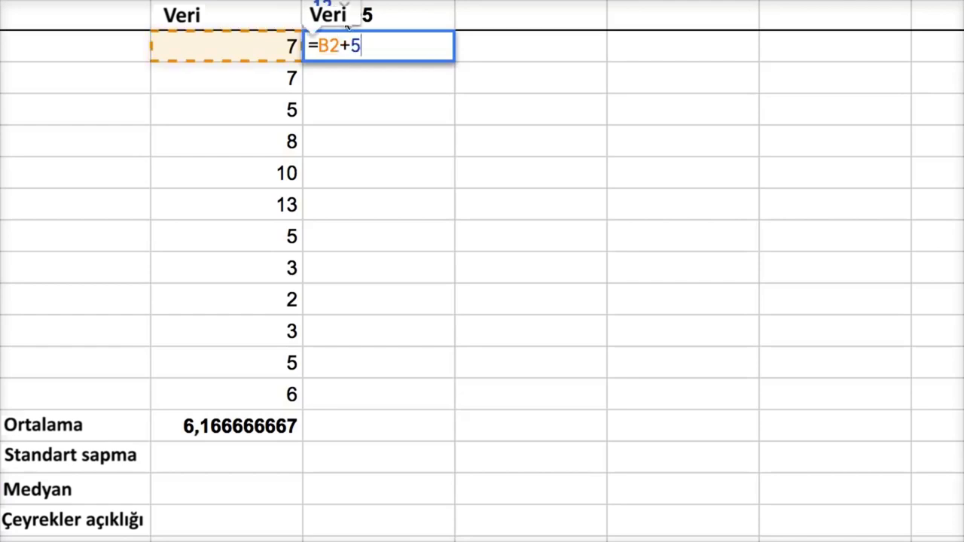
{"action": "key", "text": "Return"}
{"action": "key", "text": "Up"}
{"action": "left_click_drag", "start_coordinate": [454, 60], "coordinate": [426, 407]}
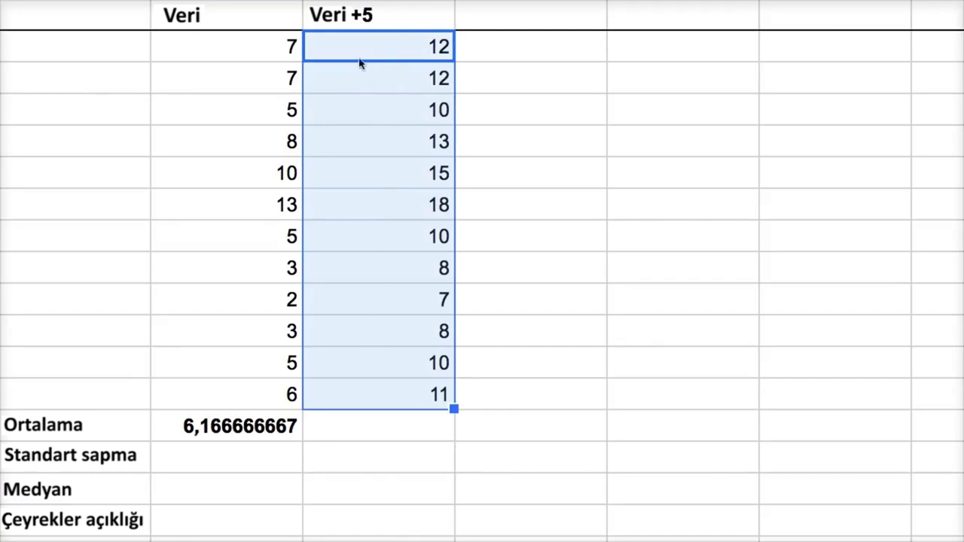
Copy the Ortalama formula from the Veri column across to the Veri +5 column.
{"action": "left_click", "coordinate": [345, 431]}
{"action": "left_click", "coordinate": [299, 426]}
{"action": "left_click_drag", "start_coordinate": [302, 440], "coordinate": [377, 440]}
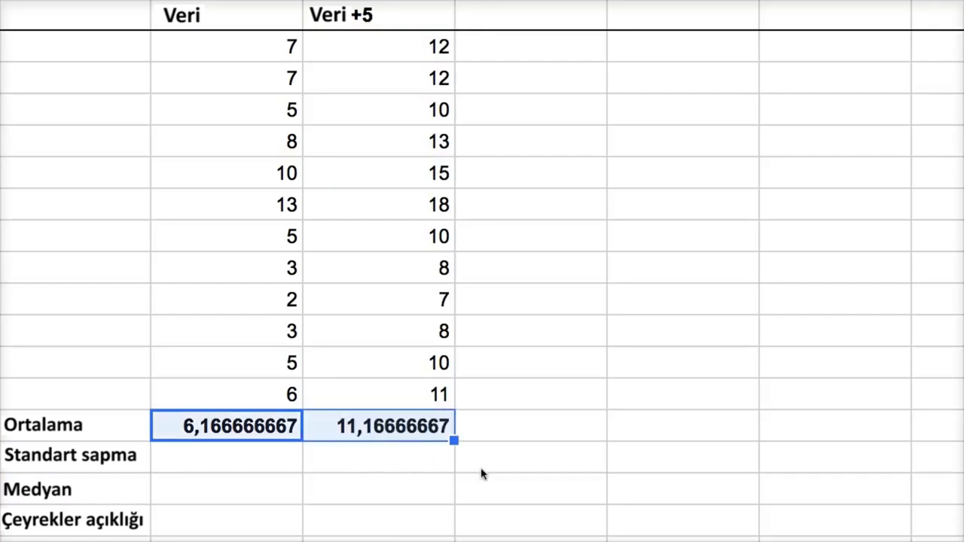
{"action": "left_click", "coordinate": [482, 471]}
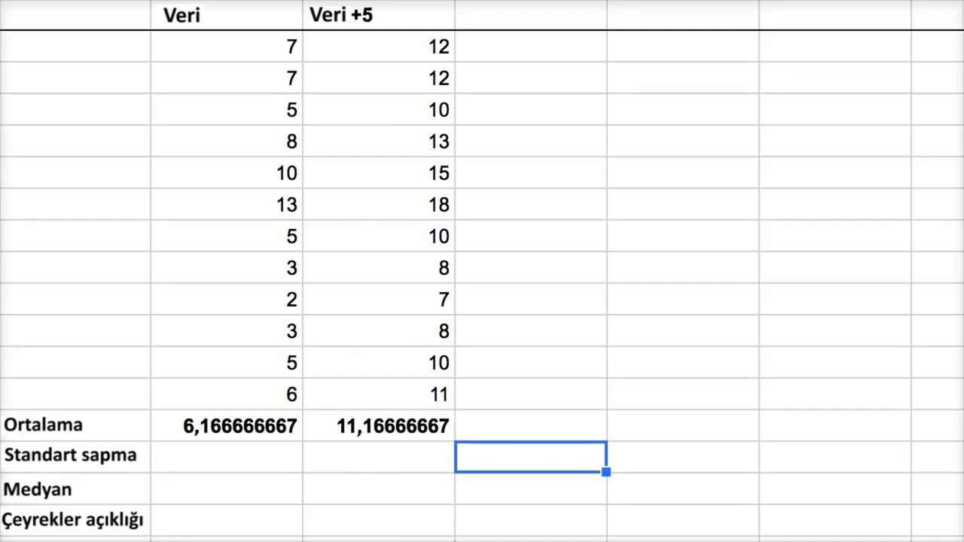
Title the column next to Veri +5 "Veri *5".
{"action": "left_click", "coordinate": [530, 20]}
{"action": "left_click", "coordinate": [474, 456]}
{"action": "left_click", "coordinate": [529, 21]}
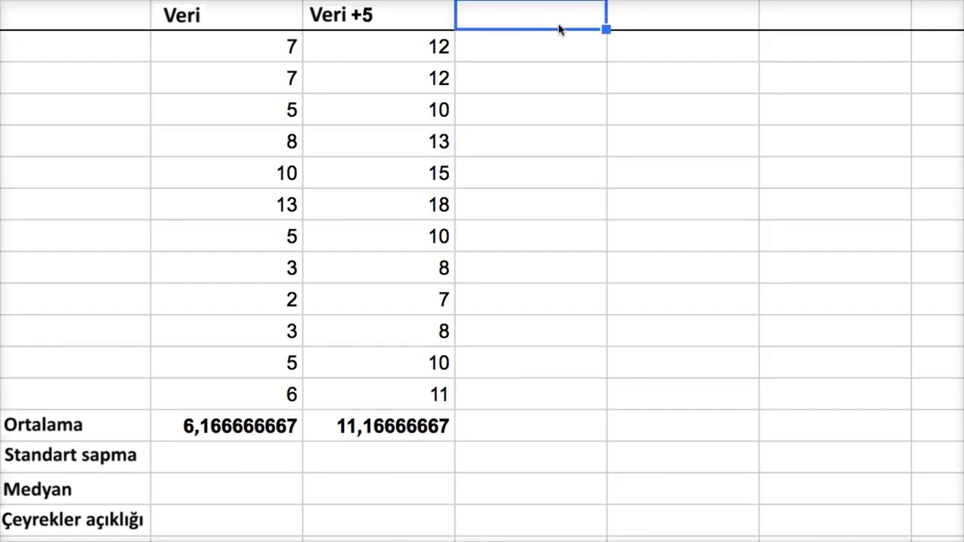
{"action": "type", "text": "Veri *5"}
{"action": "key", "text": "Return"}
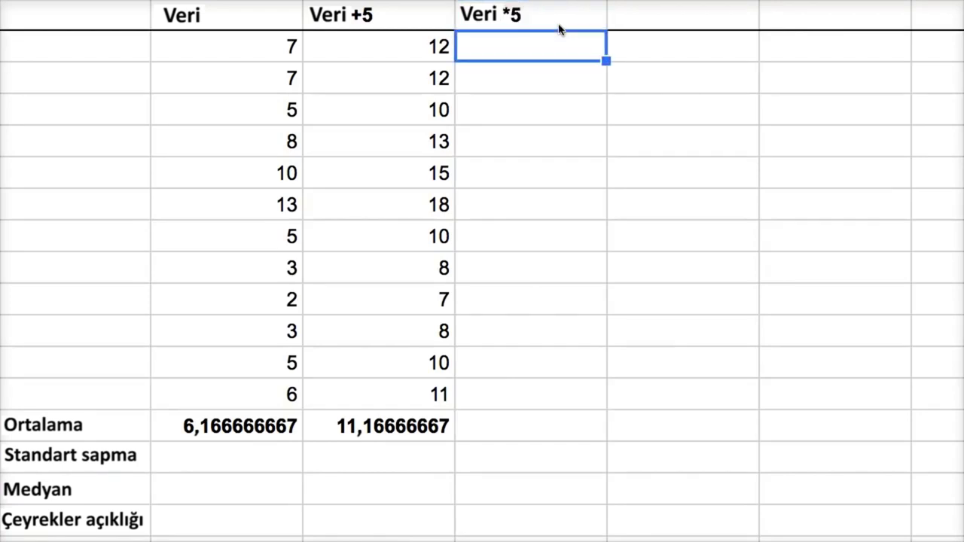
Enter =B2*5 in the first data row of the Veri *5 column and fill it down to row 13.
{"action": "type", "text": "=B2*5"}
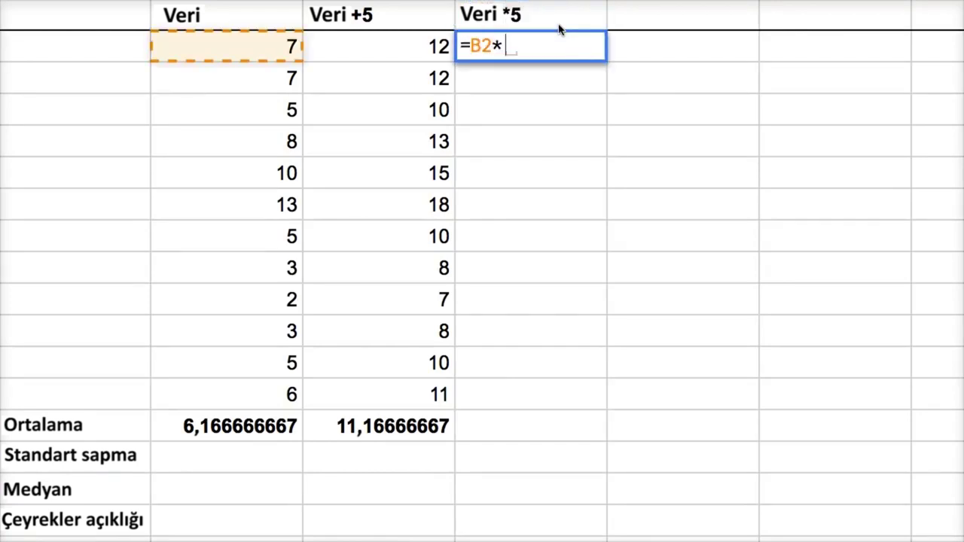
{"action": "key", "text": "Return"}
{"action": "left_click", "coordinate": [558, 45]}
{"action": "left_click_drag", "start_coordinate": [607, 62], "coordinate": [581, 388]}
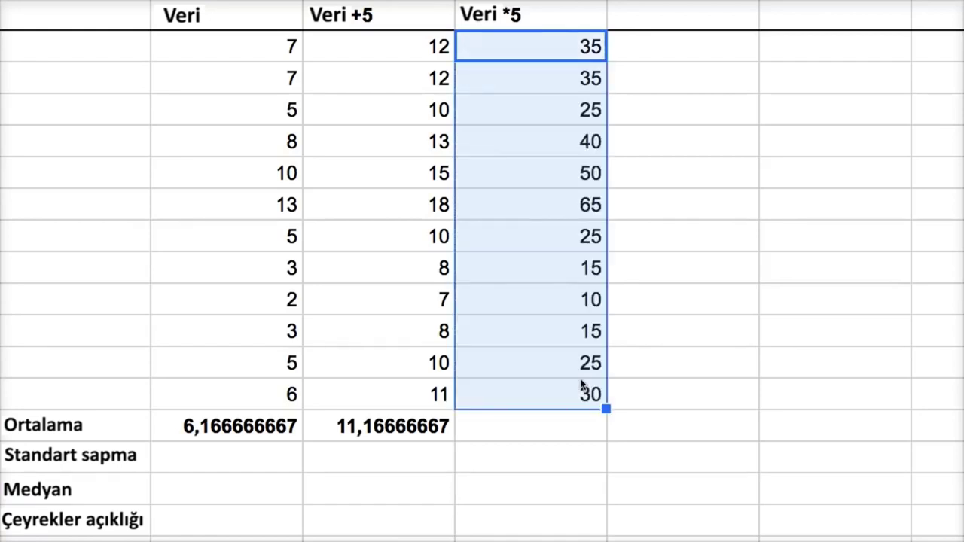
Extend the Ortalama formula from the Veri +5 column to the Veri *5 column.
{"action": "left_click", "coordinate": [421, 433]}
{"action": "left_click_drag", "start_coordinate": [454, 440], "coordinate": [542, 443]}
{"action": "left_click", "coordinate": [728, 435]}
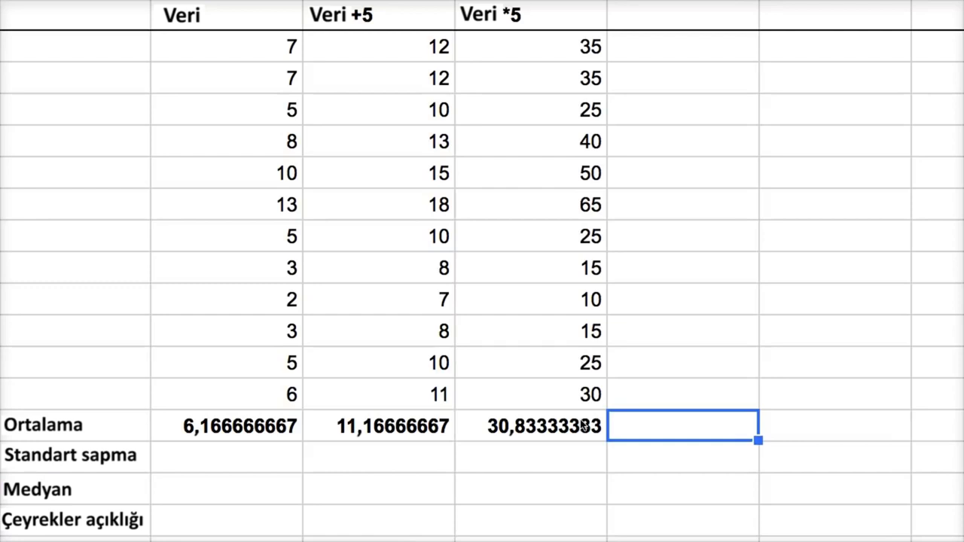
Calculate the Medyan of the Veri column with the MEDIAN function over B2:B13.
{"action": "left_click", "coordinate": [191, 494]}
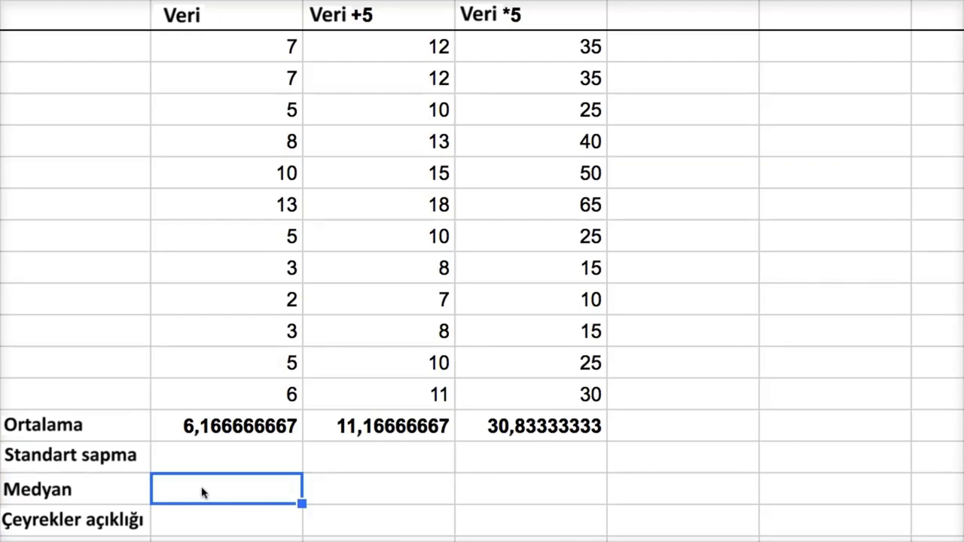
{"action": "type", "text": "=median("}
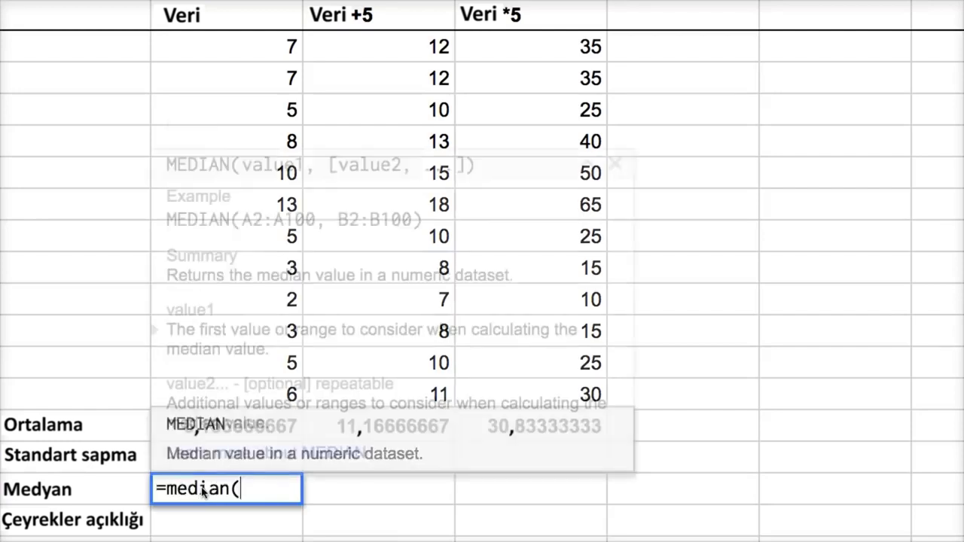
{"action": "left_click_drag", "start_coordinate": [200, 48], "coordinate": [222, 389]}
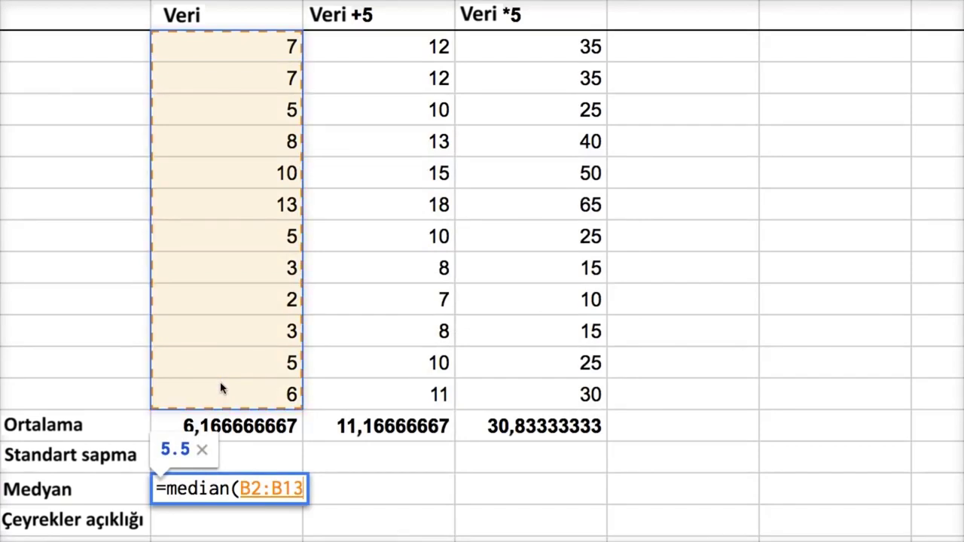
{"action": "type", "text": ")"}
{"action": "key", "text": "Return"}
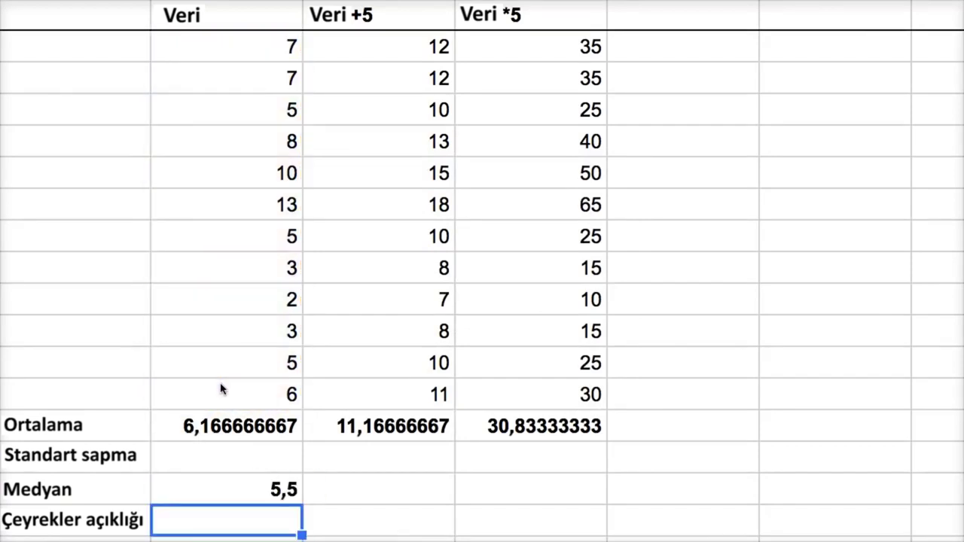
Copy the Medyan formula from the Veri column across to the Veri +5 column.
{"action": "key", "text": "Up"}
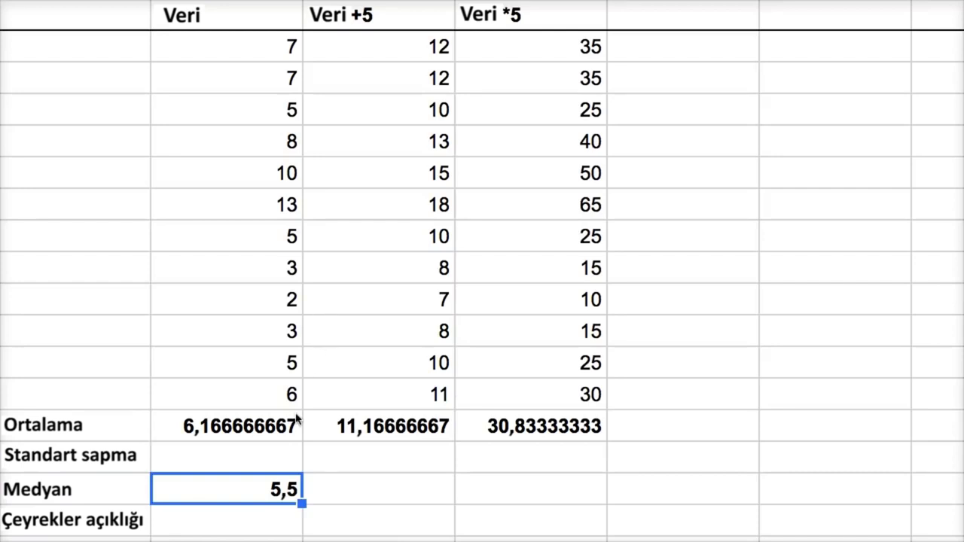
{"action": "left_click_drag", "start_coordinate": [301, 503], "coordinate": [359, 503]}
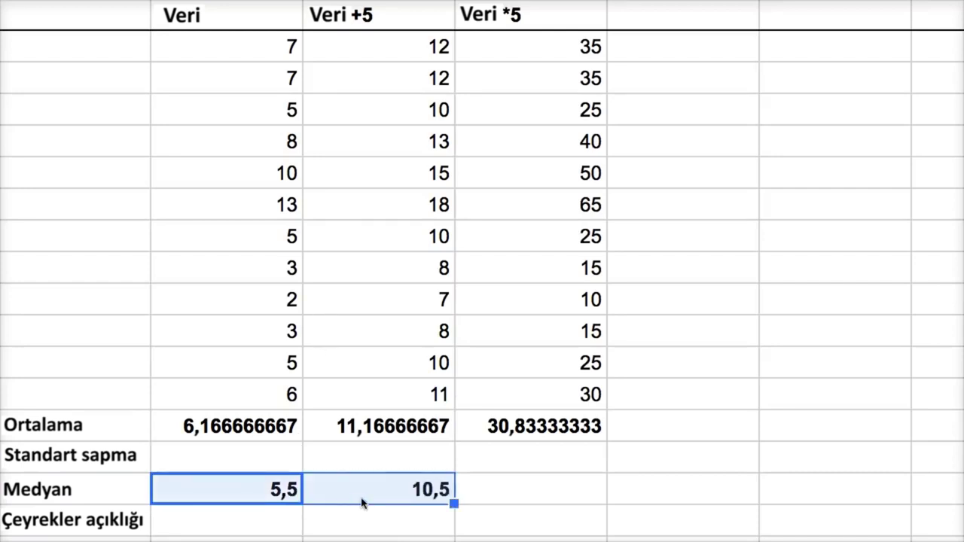
{"action": "left_click", "coordinate": [497, 494]}
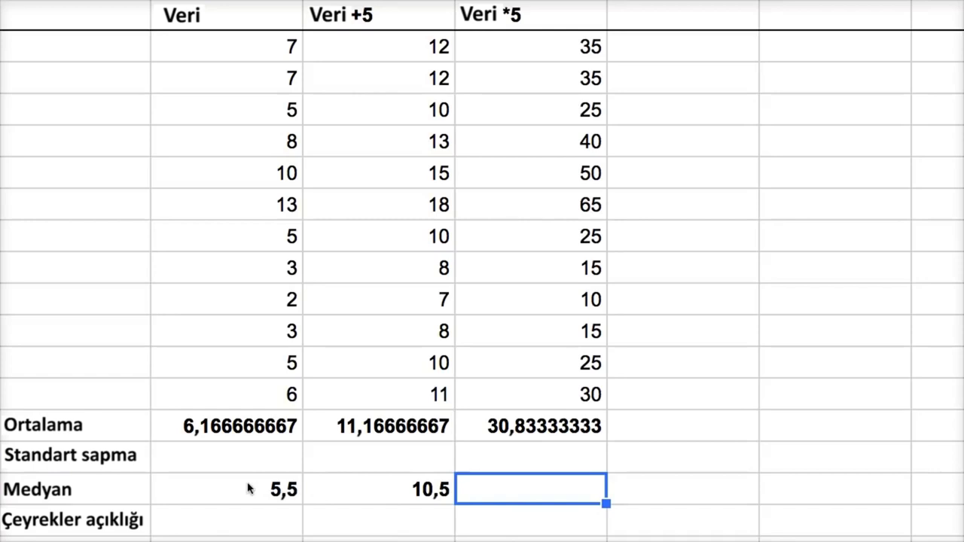
Extend the Medyan formula from the Veri +5 column to the Veri *5 column.
{"action": "left_click", "coordinate": [352, 489]}
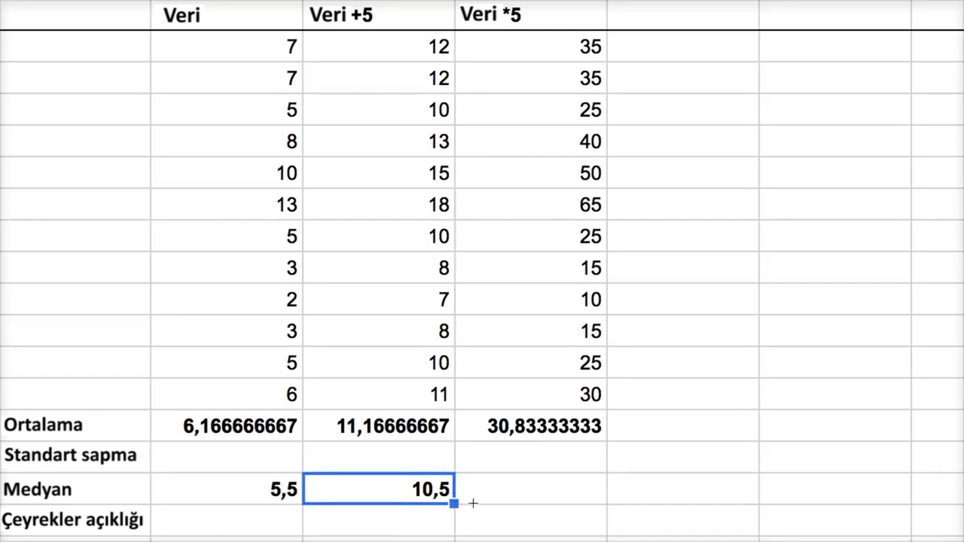
{"action": "left_click", "coordinate": [473, 501]}
{"action": "left_click", "coordinate": [360, 488]}
{"action": "left_click_drag", "start_coordinate": [453, 503], "coordinate": [530, 504]}
{"action": "left_click", "coordinate": [685, 451]}
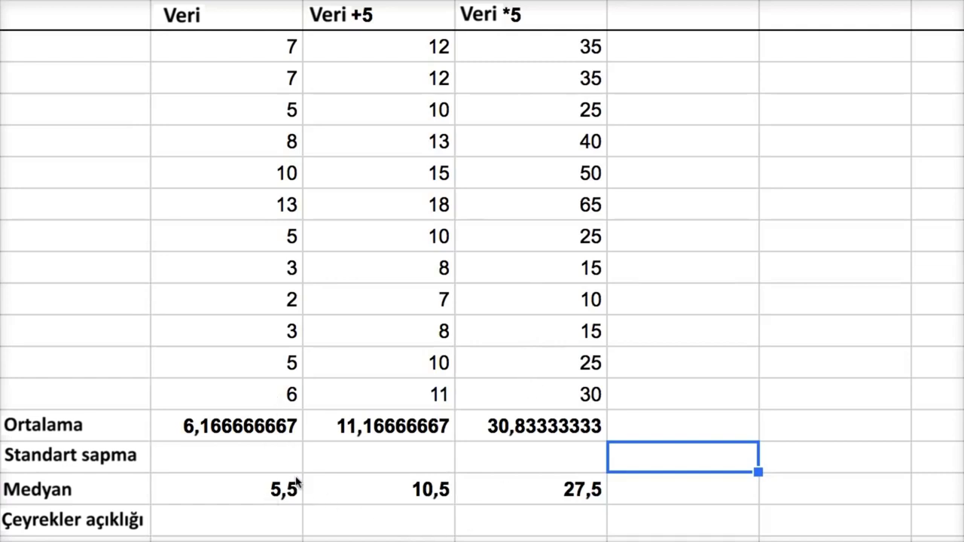
Calculate the Standart sapma of the Veri column with the STDEVP function over B2:B13.
{"action": "left_click", "coordinate": [252, 466]}
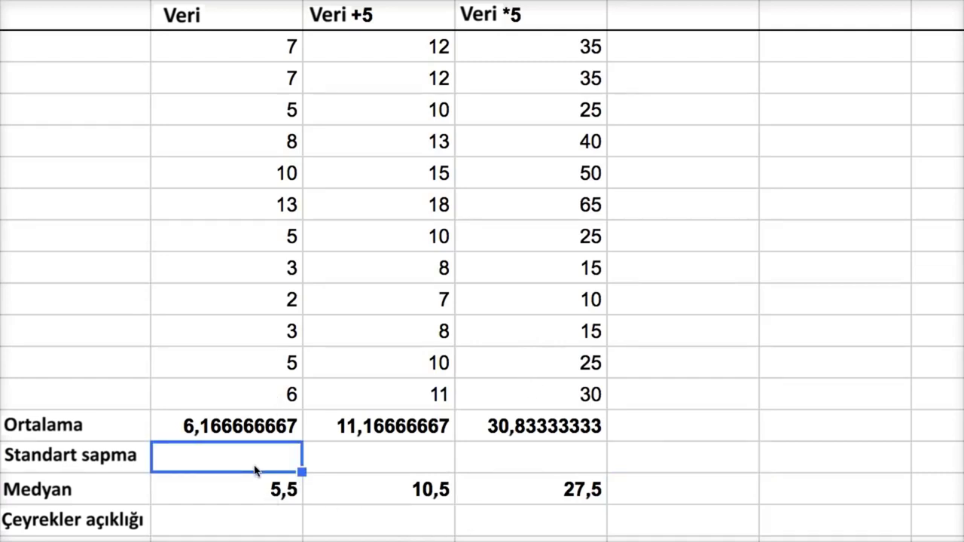
{"action": "type", "text": "=stdev"}
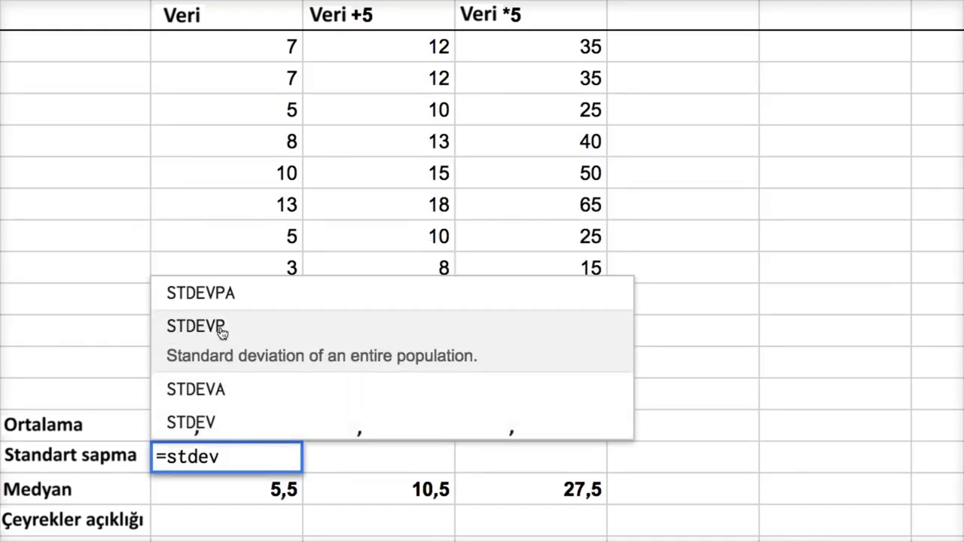
{"action": "left_click", "coordinate": [222, 334]}
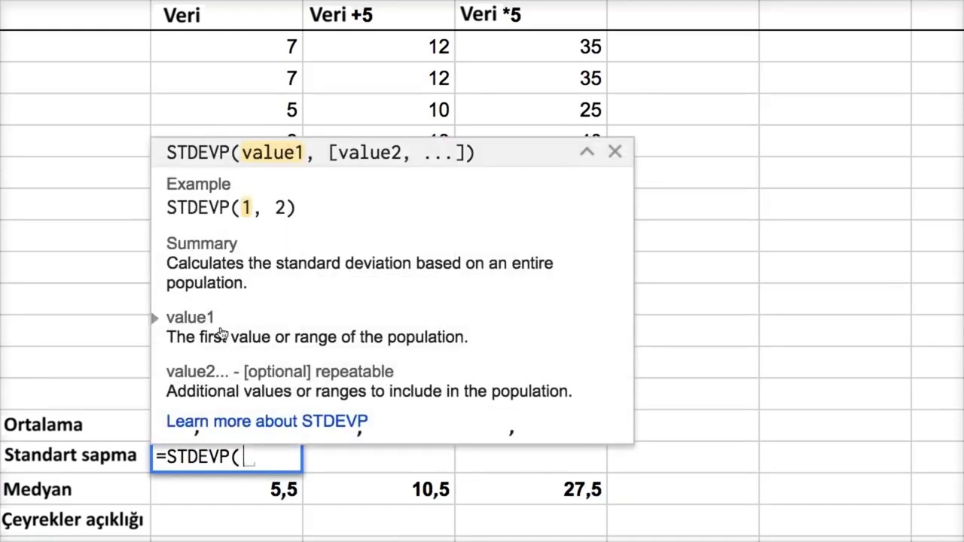
{"action": "left_click", "coordinate": [254, 47]}
{"action": "key", "text": "ctrl+shift+Down"}
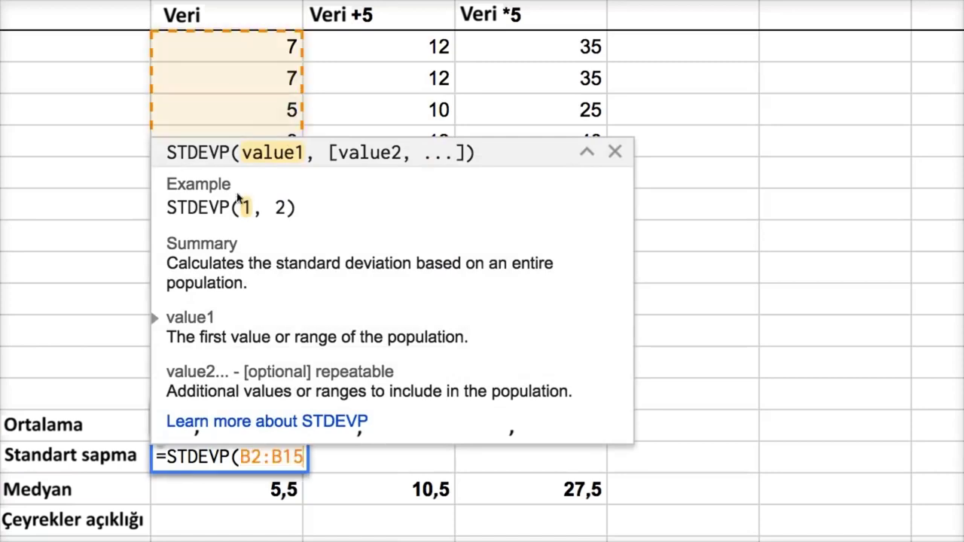
{"action": "left_click", "coordinate": [168, 61]}
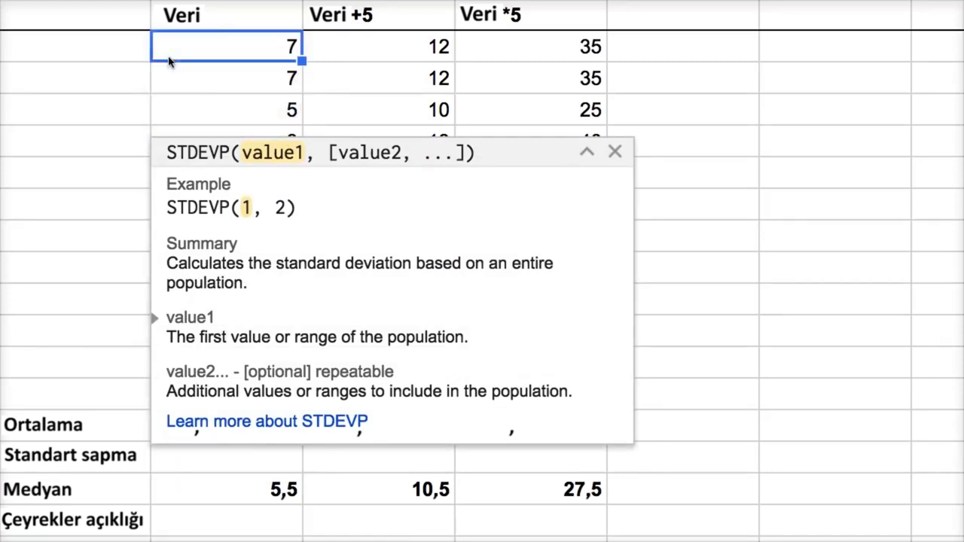
{"action": "left_click", "coordinate": [229, 461]}
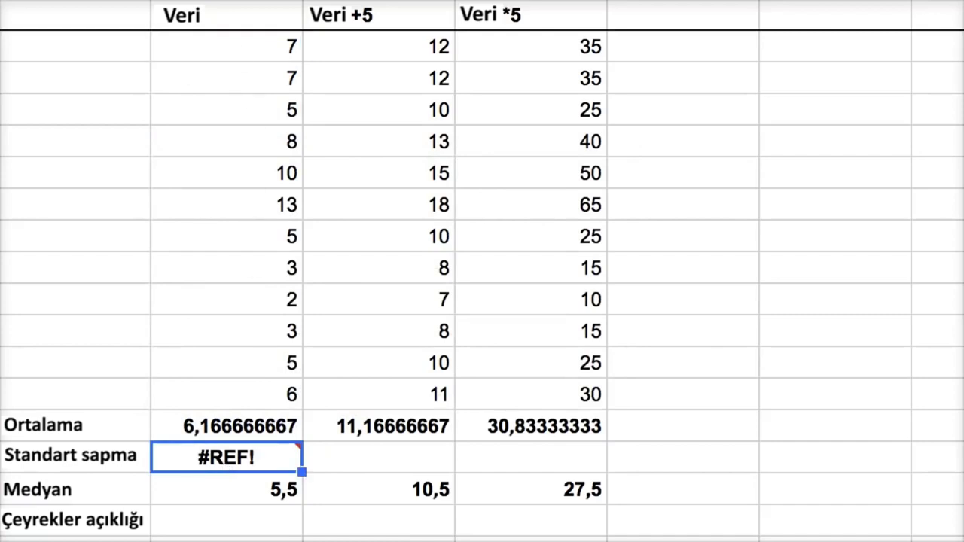
{"action": "key", "text": "Return"}
{"action": "left_click_drag", "start_coordinate": [233, 395], "coordinate": [233, 52]}
{"action": "key", "text": "Return"}
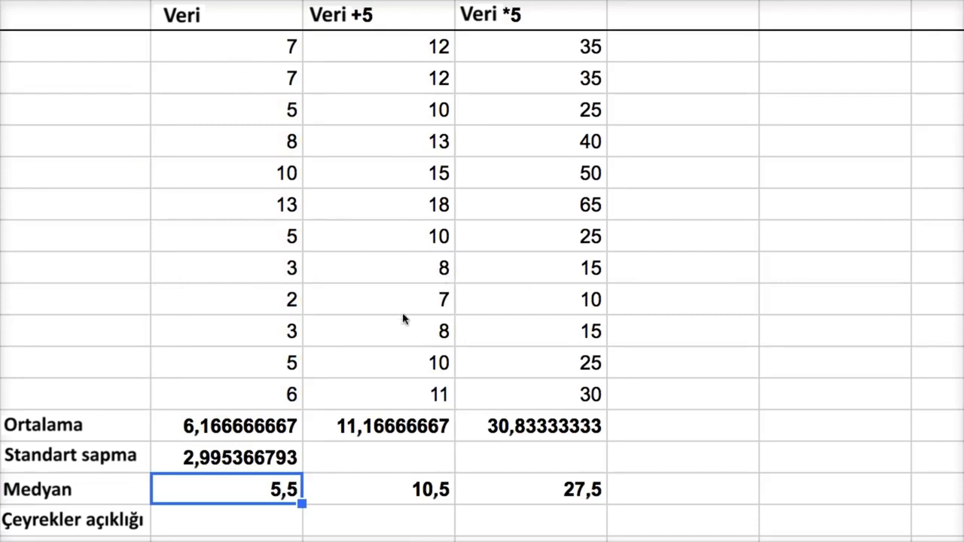
Copy the Standart sapma formula from the Veri column across to the Veri +5 column.
{"action": "left_click", "coordinate": [252, 461]}
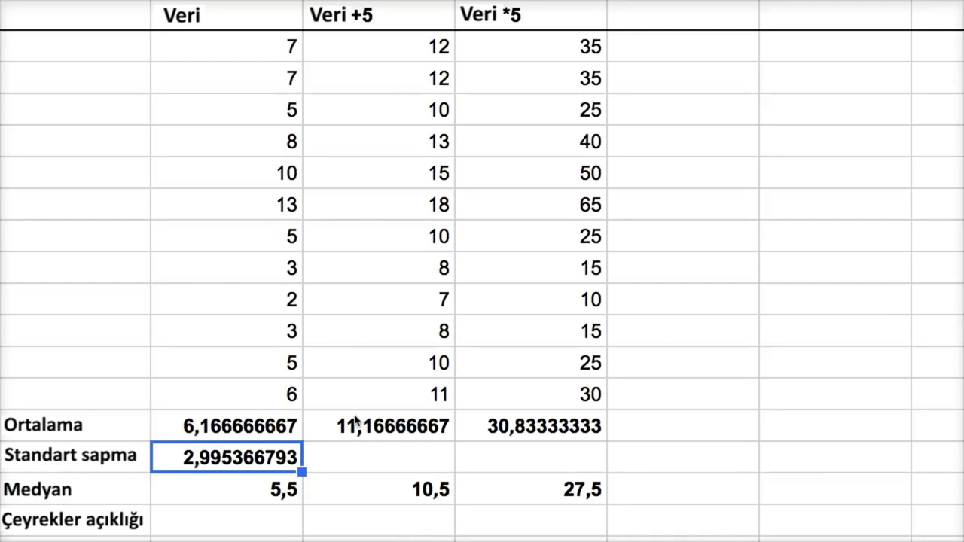
{"action": "left_click_drag", "start_coordinate": [301, 472], "coordinate": [387, 476]}
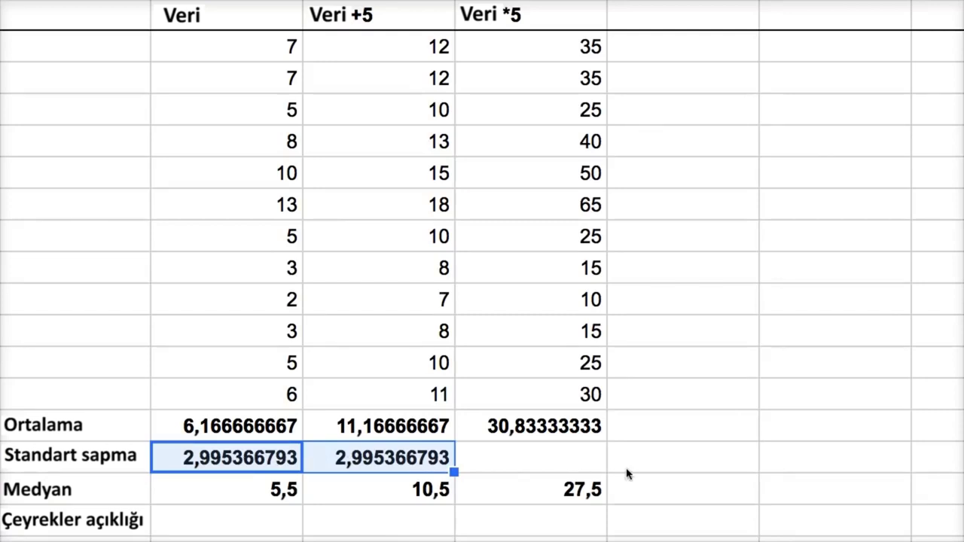
{"action": "left_click", "coordinate": [771, 439]}
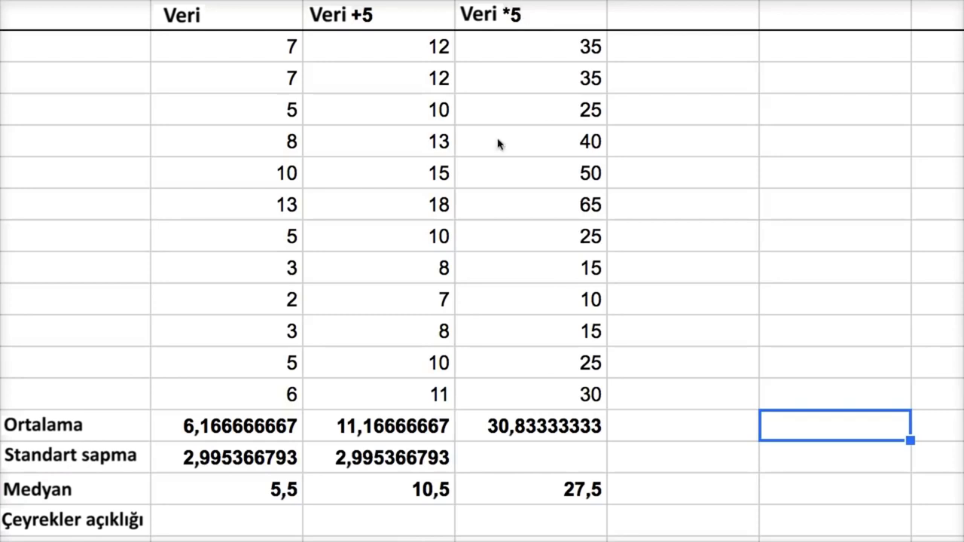
Extend the Standart sapma formula from the Veri +5 column to the Veri *5 column.
{"action": "left_click", "coordinate": [446, 463]}
{"action": "left_click_drag", "start_coordinate": [454, 472], "coordinate": [622, 465]}
{"action": "left_click", "coordinate": [799, 457]}
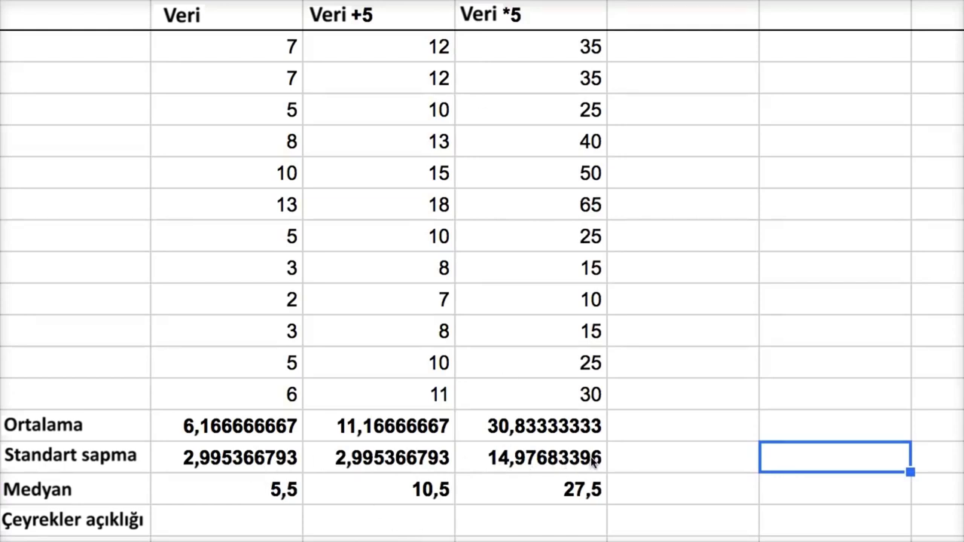
Start the Çeyrekler açıklığı formula for the Veri column with the third quartile, =quartile(B2:B13, 3).
{"action": "left_click", "coordinate": [272, 527]}
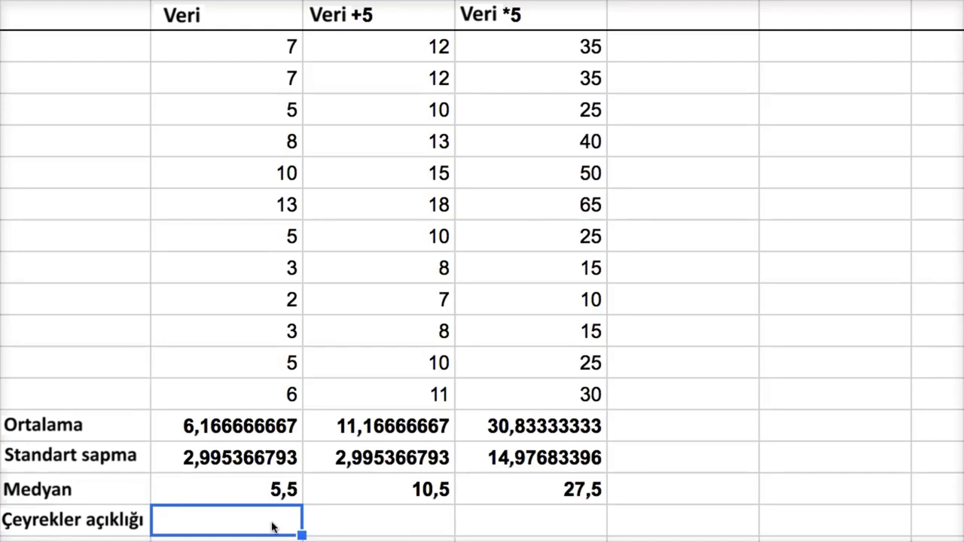
{"action": "double_click", "coordinate": [273, 527]}
{"action": "type", "text": "="}
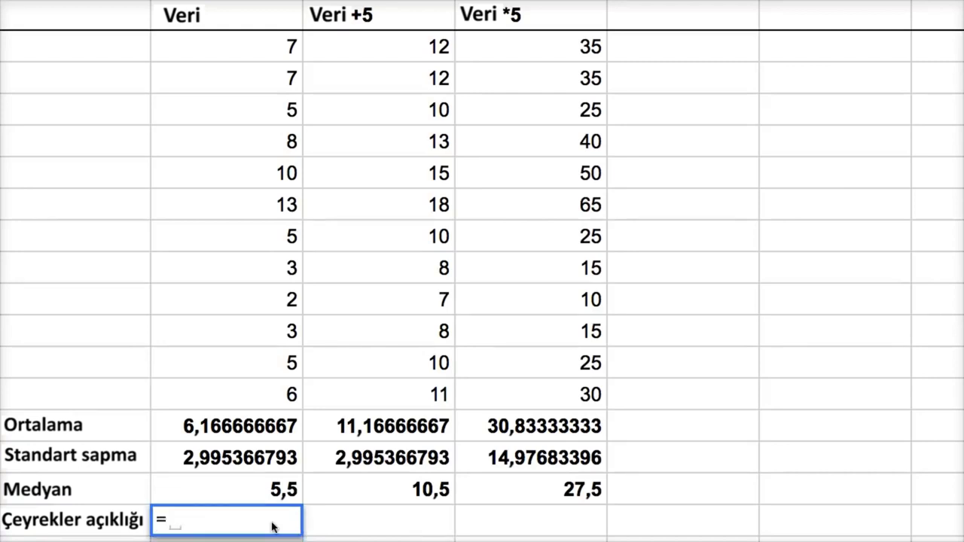
{"action": "type", "text": "quartile("}
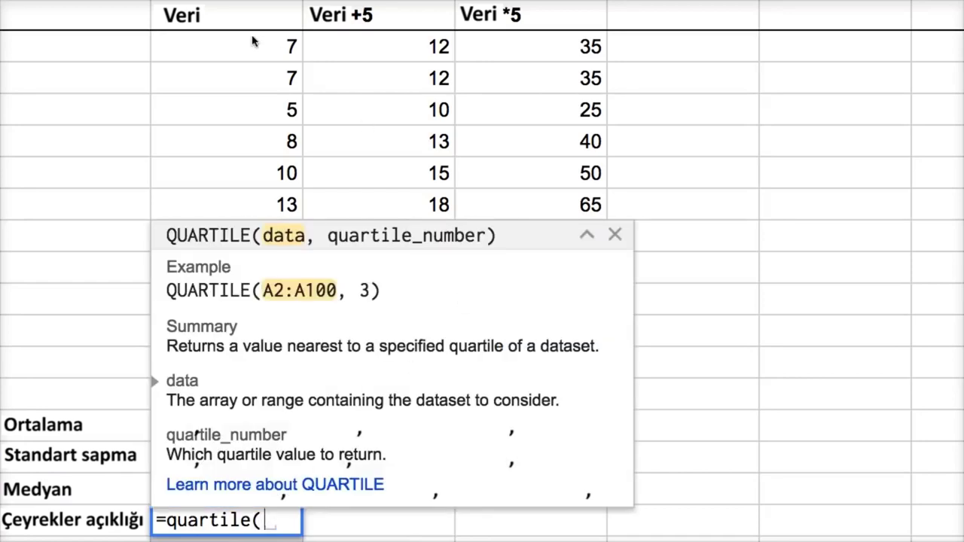
{"action": "left_click_drag", "start_coordinate": [254, 45], "coordinate": [240, 241]}
{"action": "left_click_drag", "start_coordinate": [239, 315], "coordinate": [230, 393]}
{"action": "type", "text": ", 3)"}
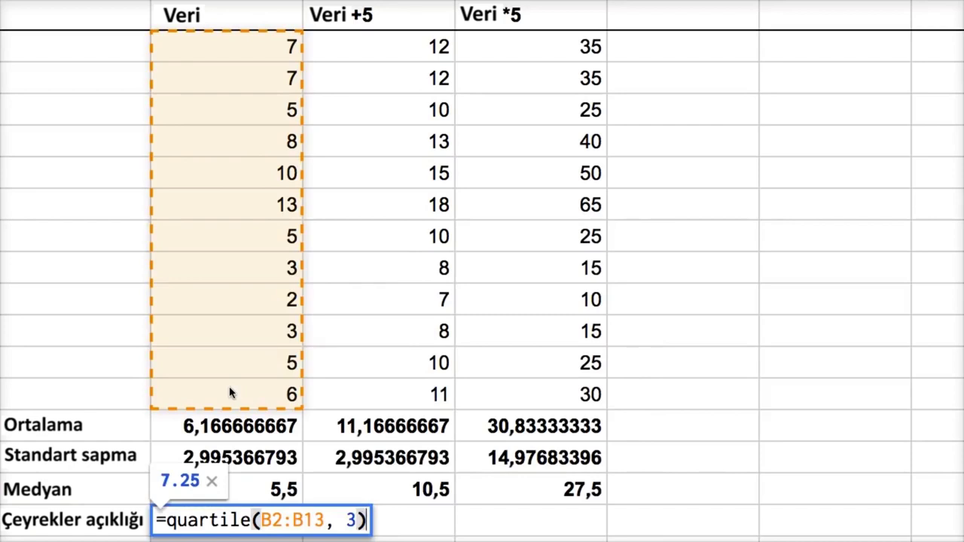
Complete the Çeyrekler açıklığı formula by subtracting the first quartile, quartile(B2:B13, 1).
{"action": "type", "text": "-quartile"}
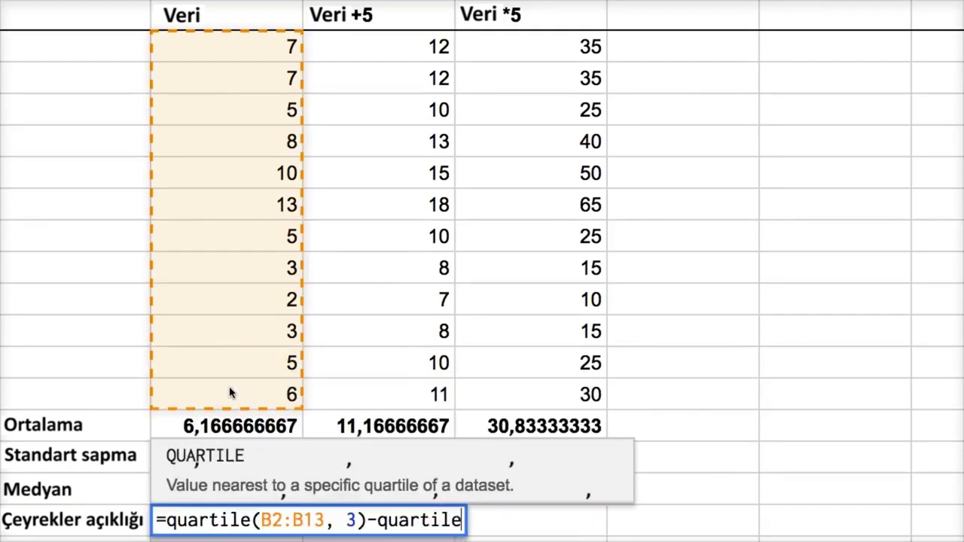
{"action": "type", "text": "("}
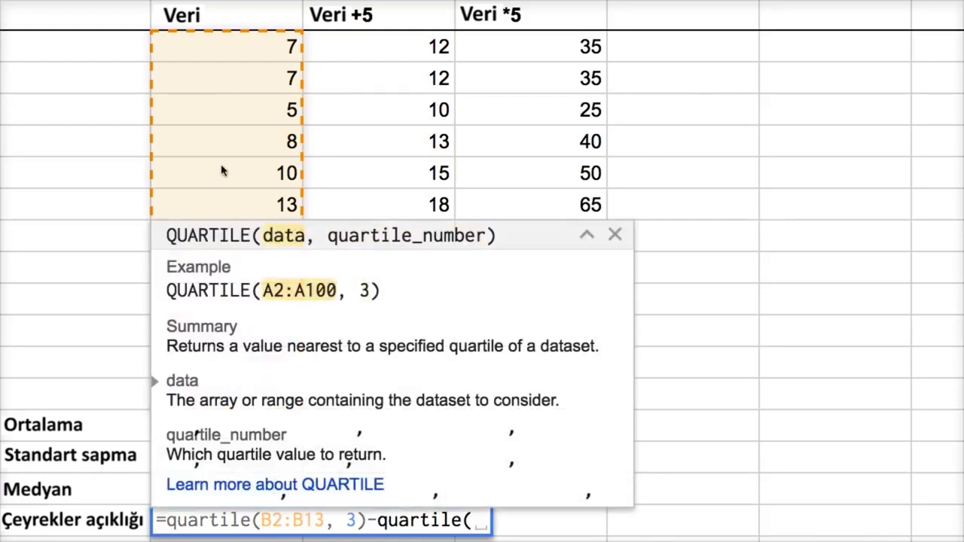
{"action": "left_click", "coordinate": [209, 47]}
{"action": "left_click_drag", "start_coordinate": [208, 78], "coordinate": [198, 390]}
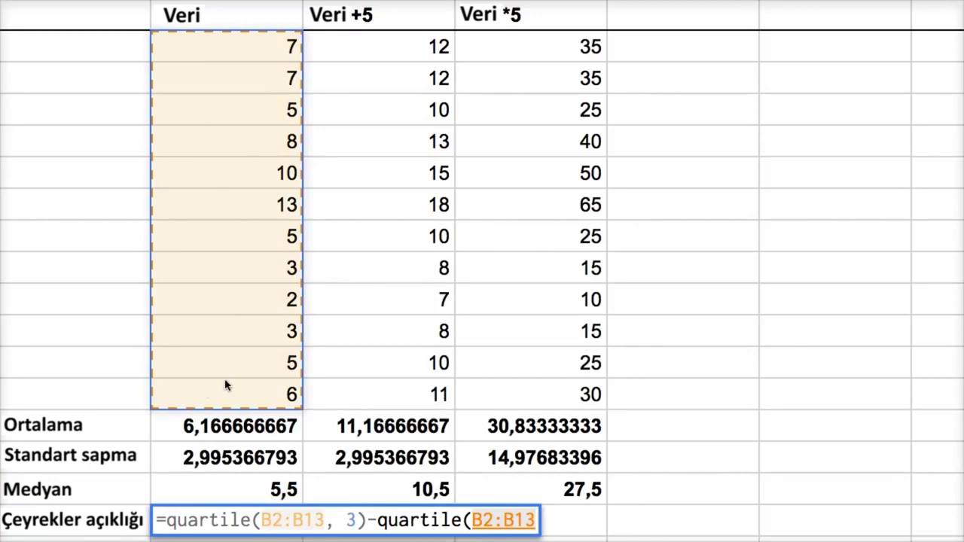
{"action": "type", "text": ", 1)"}
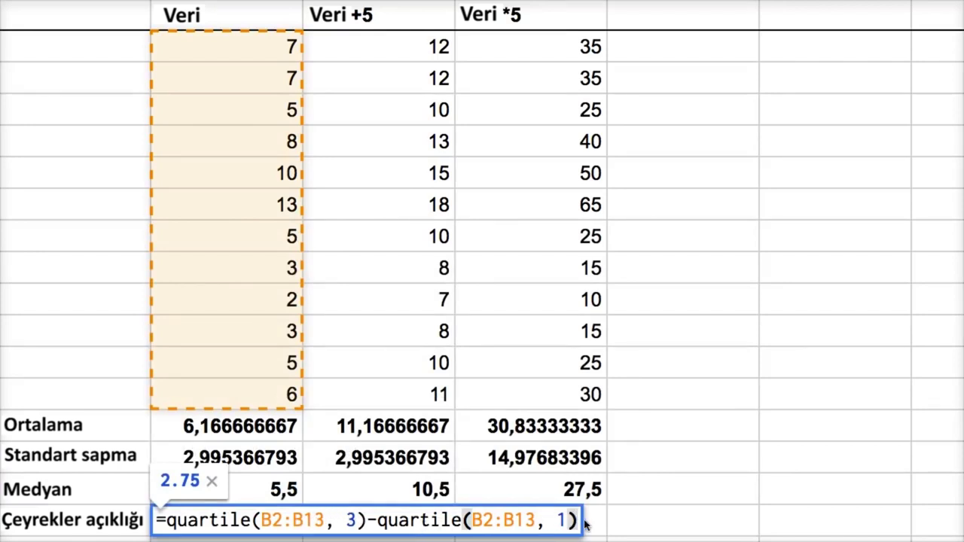
{"action": "key", "text": "Return"}
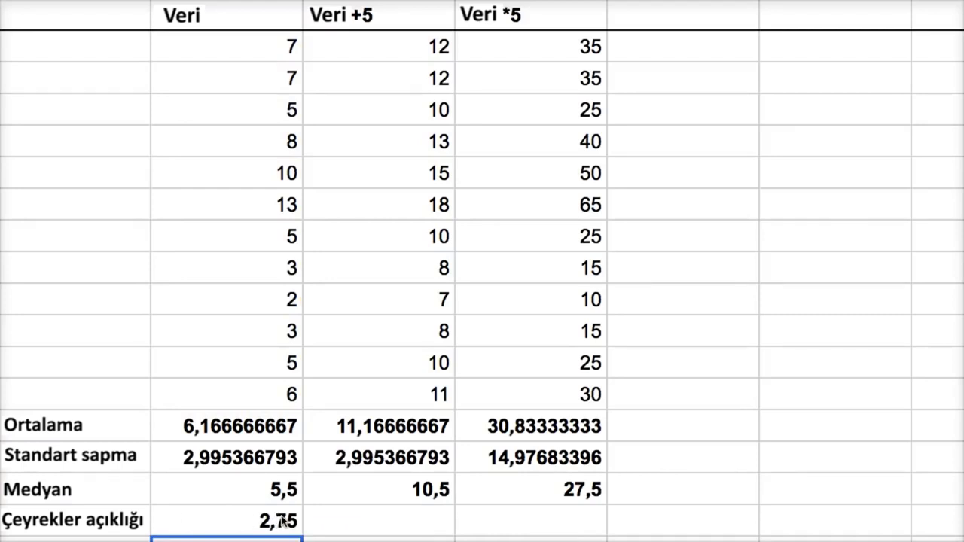
Copy the Çeyrekler açıklığı formula from the Veri column across to the Veri +5 and Veri *5 columns.
{"action": "left_click", "coordinate": [332, 512]}
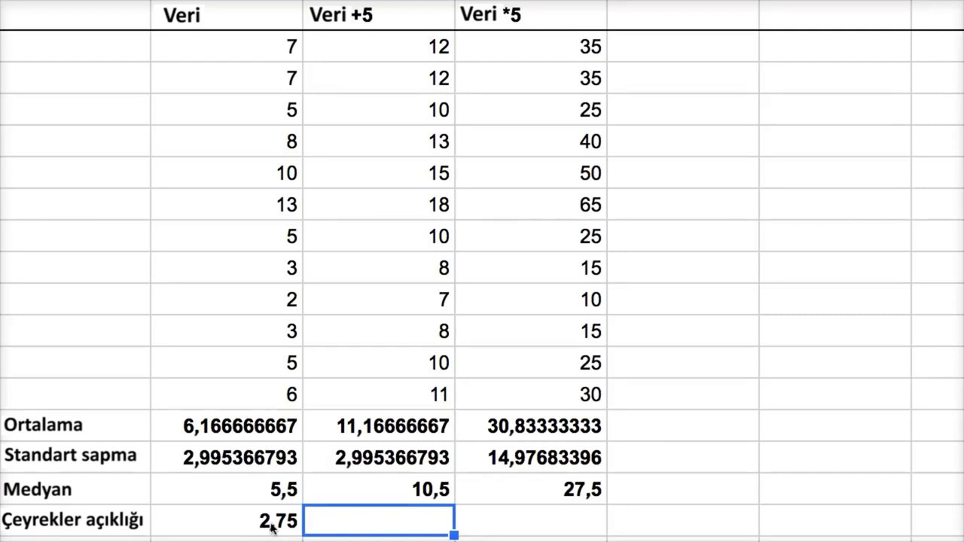
{"action": "left_click", "coordinate": [294, 527]}
{"action": "left_click_drag", "start_coordinate": [301, 535], "coordinate": [418, 525]}
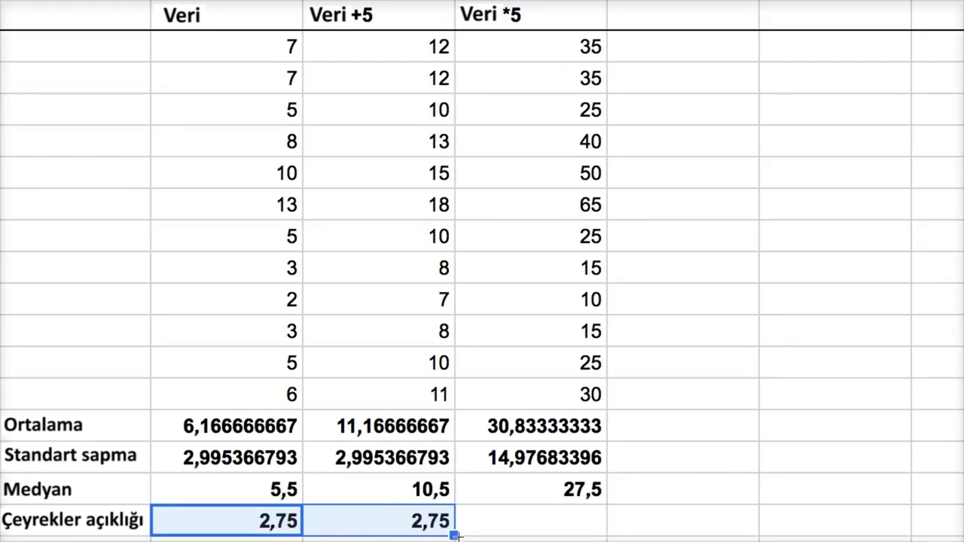
{"action": "left_click_drag", "start_coordinate": [455, 536], "coordinate": [525, 527]}
{"action": "left_click", "coordinate": [831, 459]}
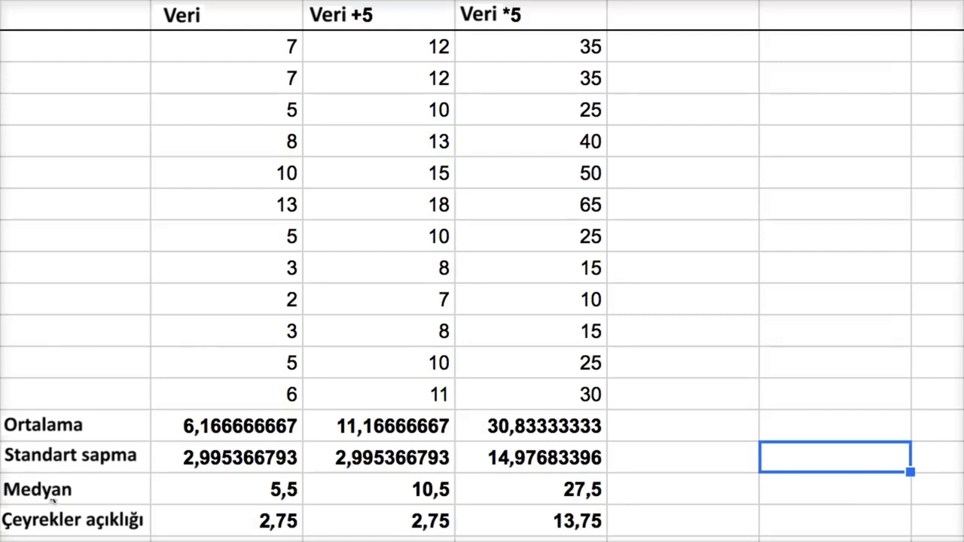
Highlight the Standart sapma row and the Çeyrekler açıklığı row in turn to compare the spread measures.
{"action": "left_click", "coordinate": [37, 470]}
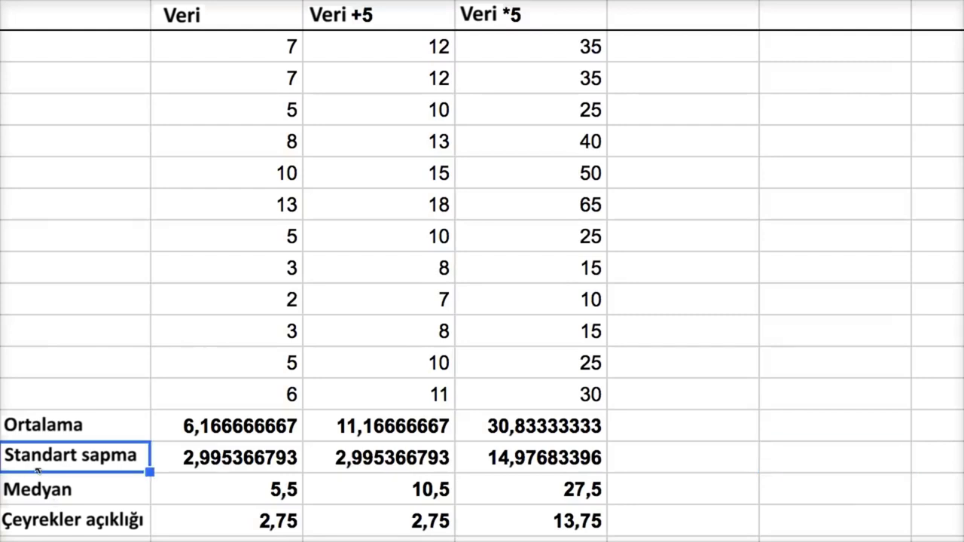
{"action": "key", "text": "shift+space"}
{"action": "key", "text": "Down"}
{"action": "key", "text": "Down"}
{"action": "key", "text": "shift+space"}
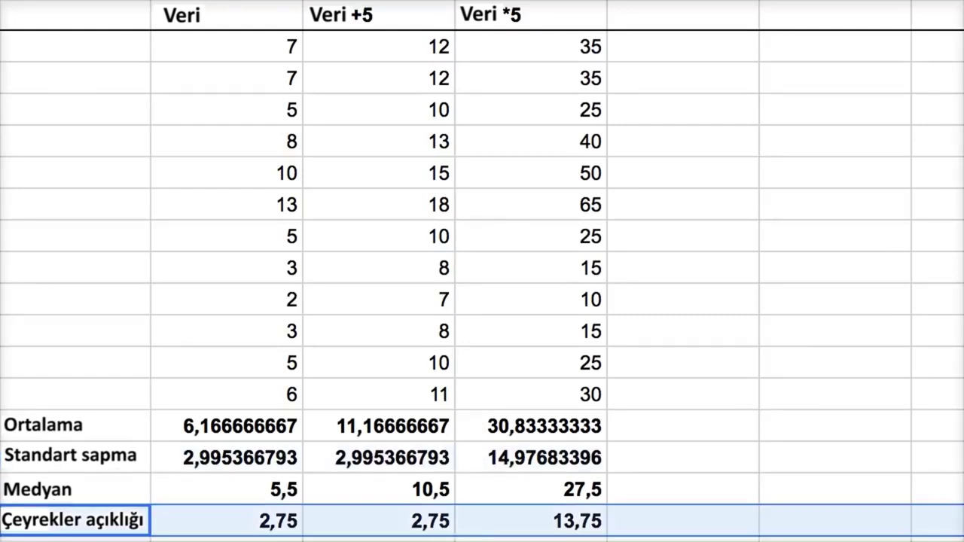